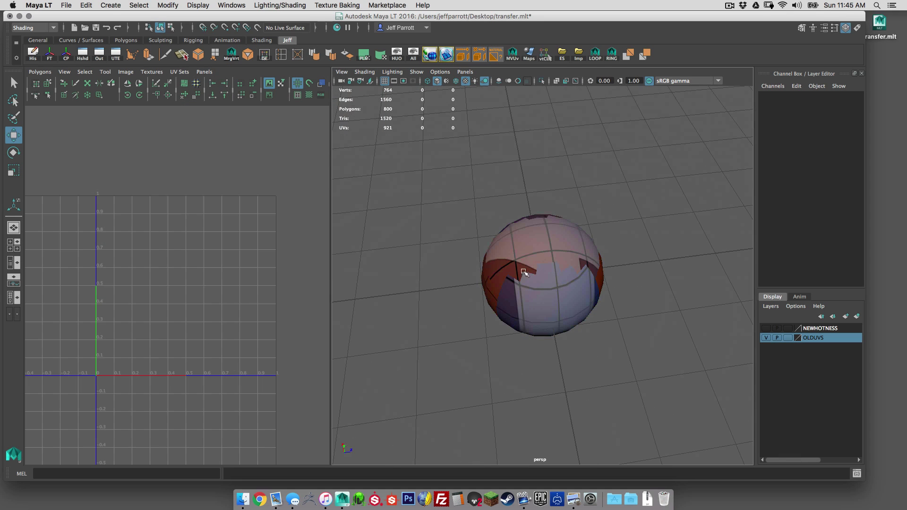
Step: Select the textured sphere pSphere2 to show its auto-projected UVs, and browse the Texture Baking menu
left_click_drag(607, 286, 534, 268, "alt")
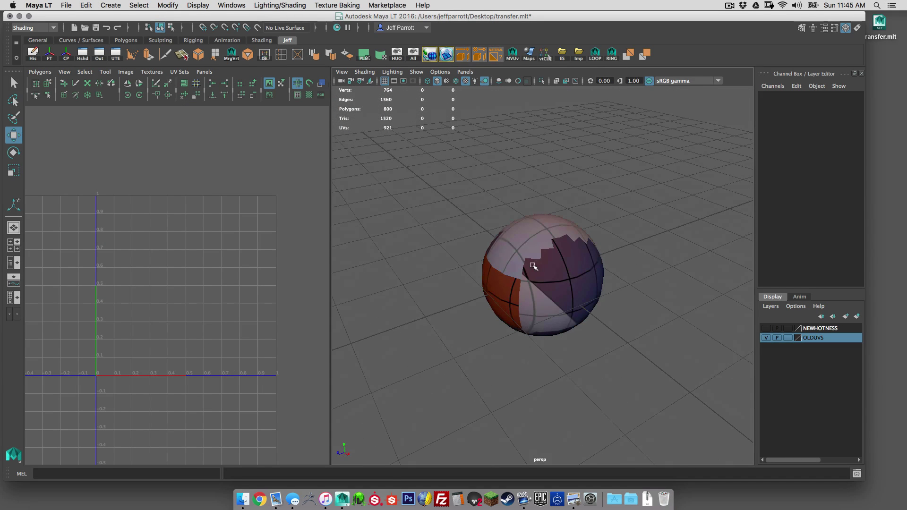
left_click(537, 269)
left_click_drag(571, 293, 576, 298, "alt")
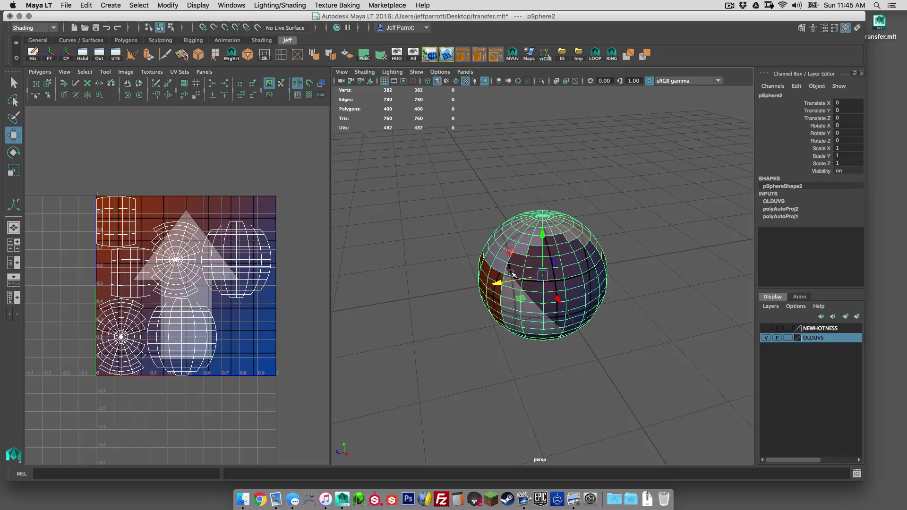
left_click(370, 5)
left_click(359, 3)
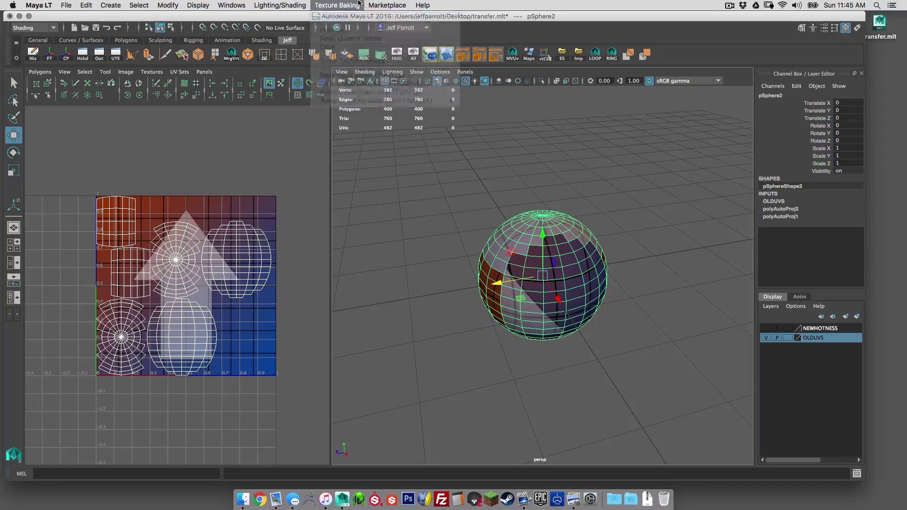
left_click(359, 3)
Step: Switch to the Modeling menu set and apply a UV > Automatic projection to the sphere
mouse_move(301, 4)
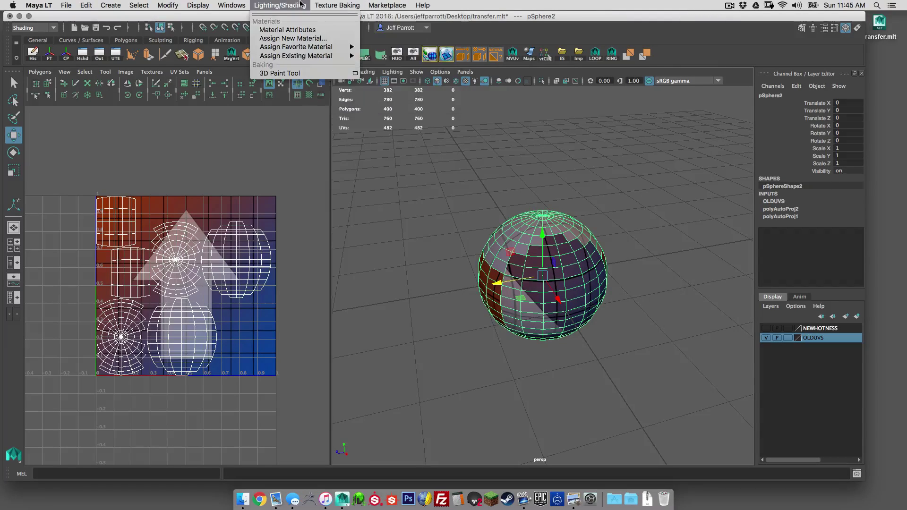
mouse_move(336, 9)
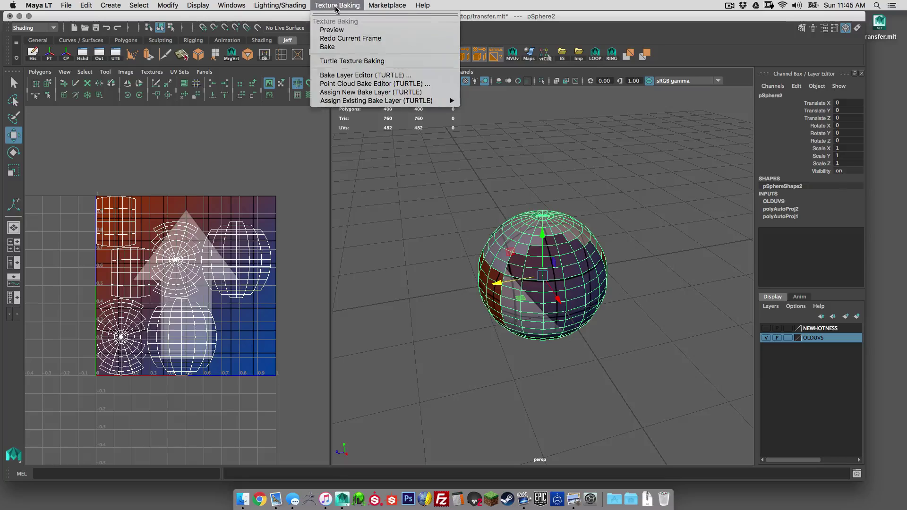
left_click(52, 27)
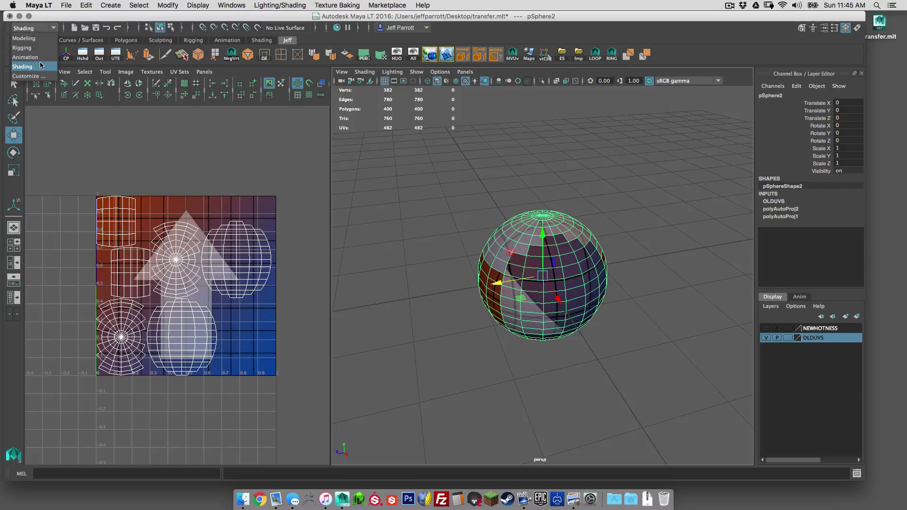
left_click(24, 38)
left_click(422, 4)
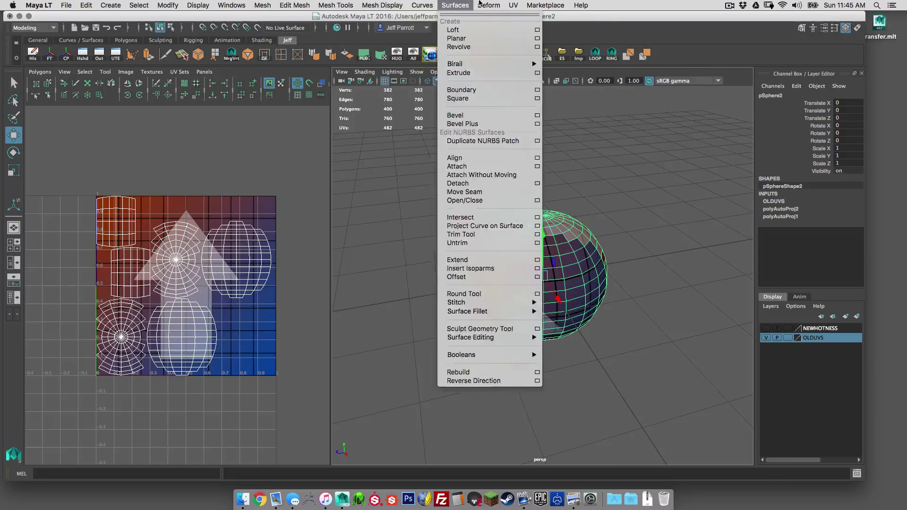
mouse_move(506, 4)
left_click(530, 73)
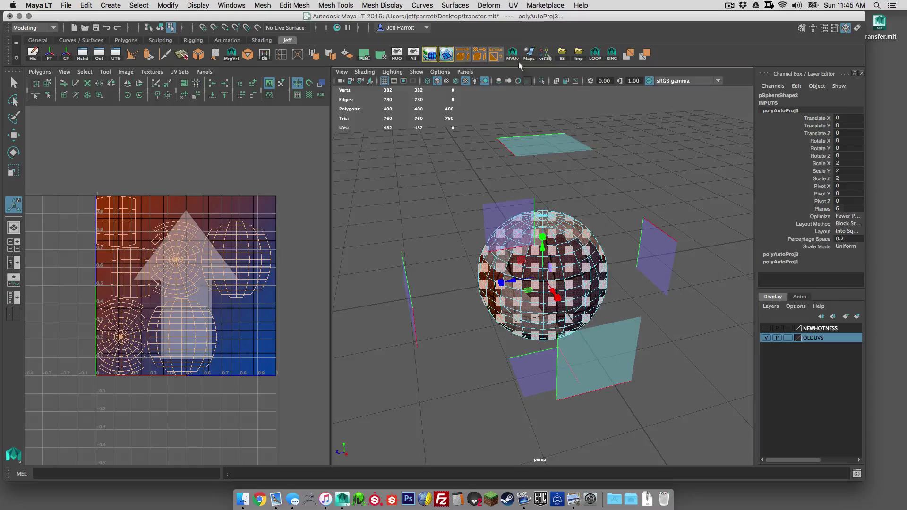
Step: Select pSphere2 with the select tool and zoom in on it
key("q")
left_click(578, 268)
scroll(513, 295, "up", 3)
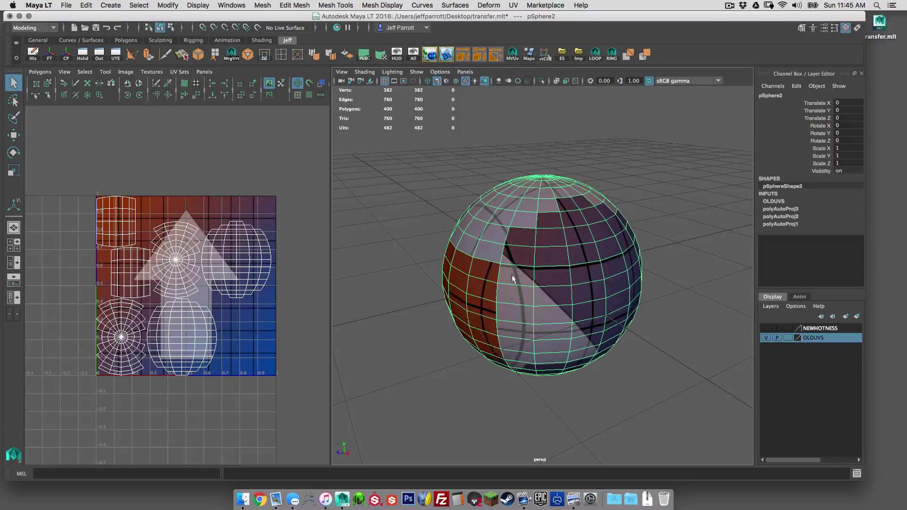
Step: Hide the OLDUVS layer, show NEWHOTNESS, and select the grey sphere to inspect its grid UVs
left_click_drag(481, 232, 568, 287, "alt")
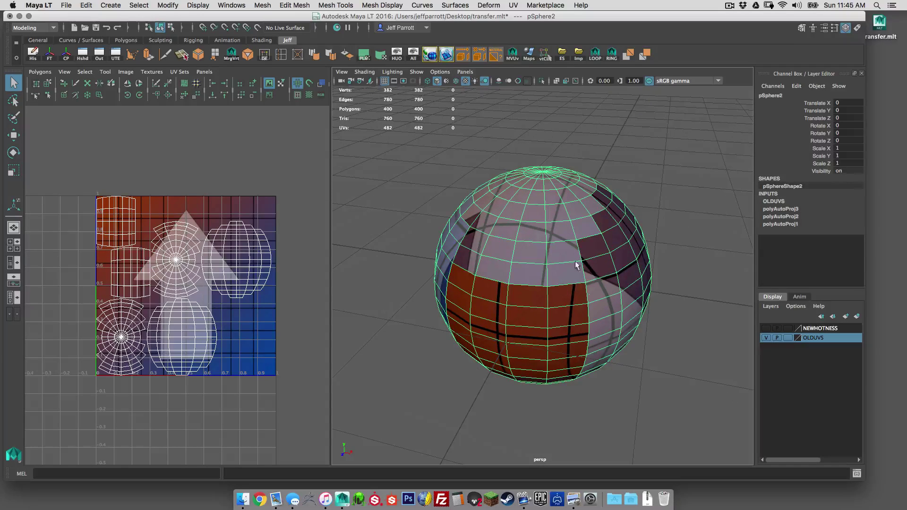
left_click_drag(612, 218, 572, 227, "alt")
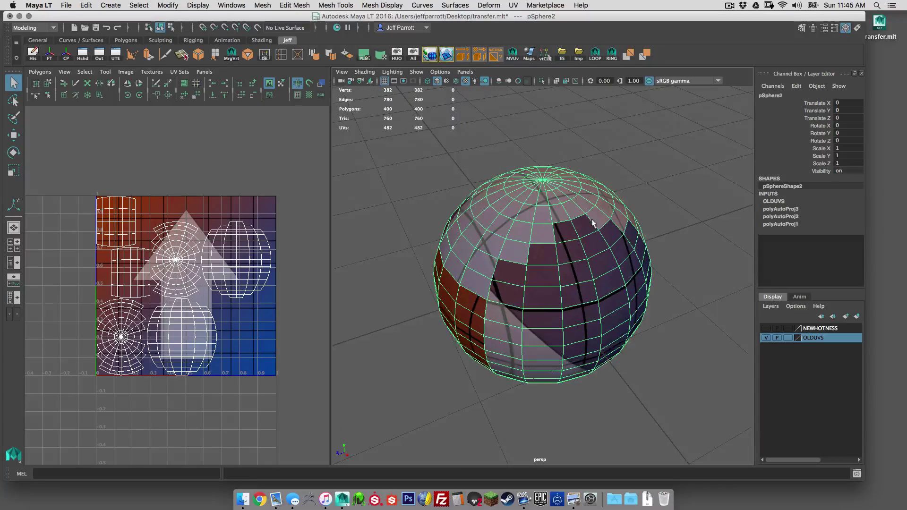
left_click_drag(626, 247, 549, 238, "alt")
left_click_drag(592, 289, 586, 284, "alt")
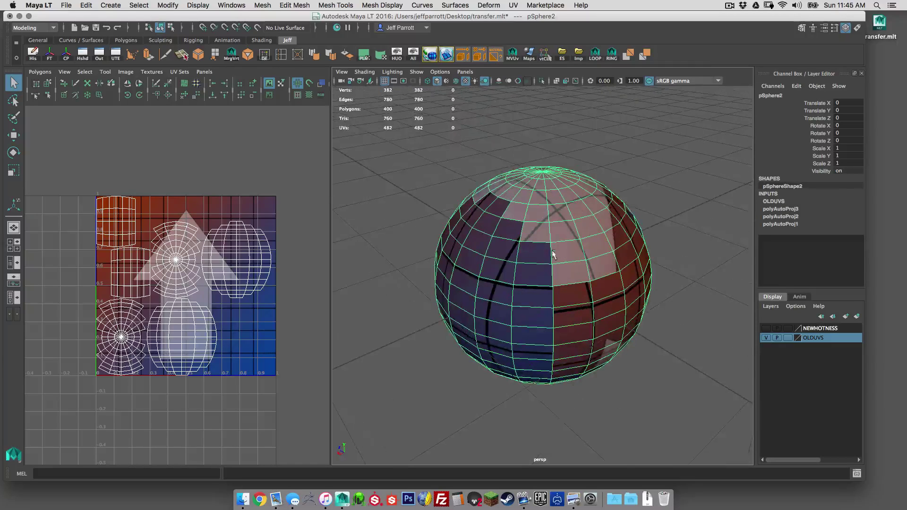
left_click(766, 337)
left_click(766, 328)
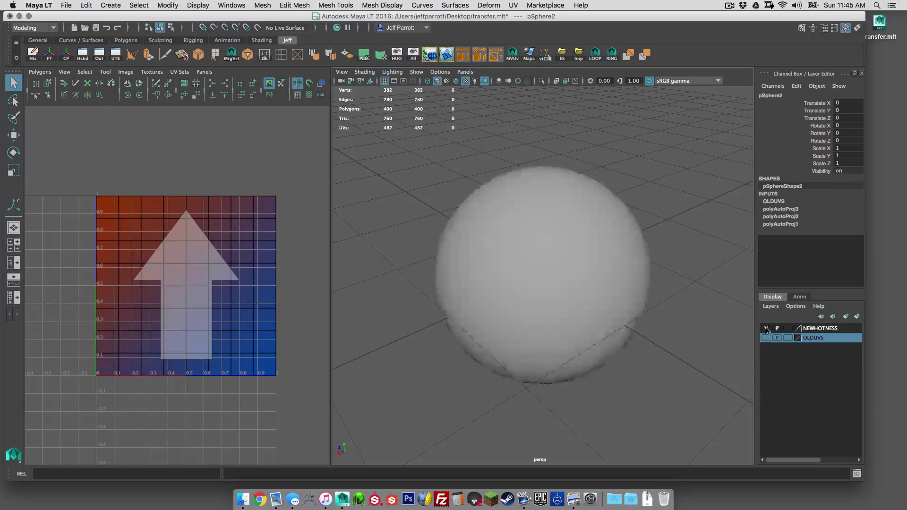
left_click(617, 270)
scroll(620, 265, "down", 3)
left_click_drag(621, 263, 636, 278, "alt")
scroll(636, 278, "up", 2)
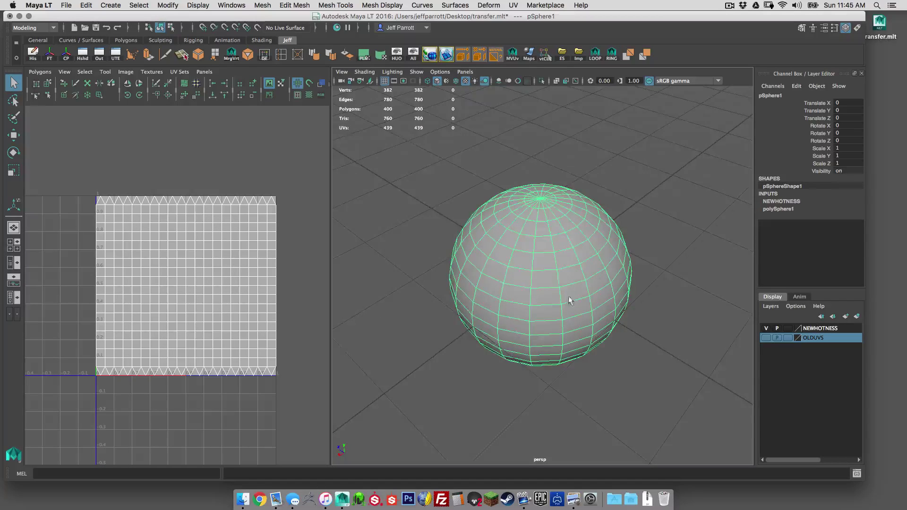
left_click_drag(571, 297, 505, 338, "alt")
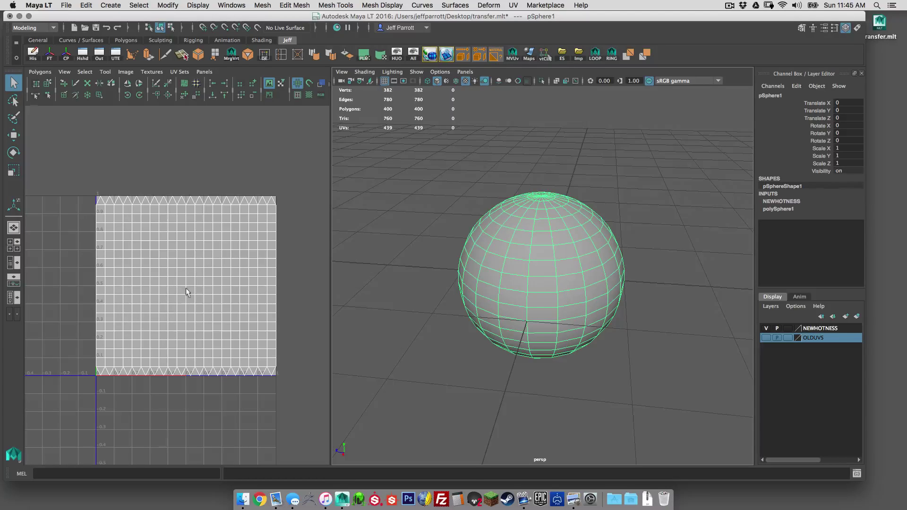
left_click_drag(561, 277, 652, 282, "alt")
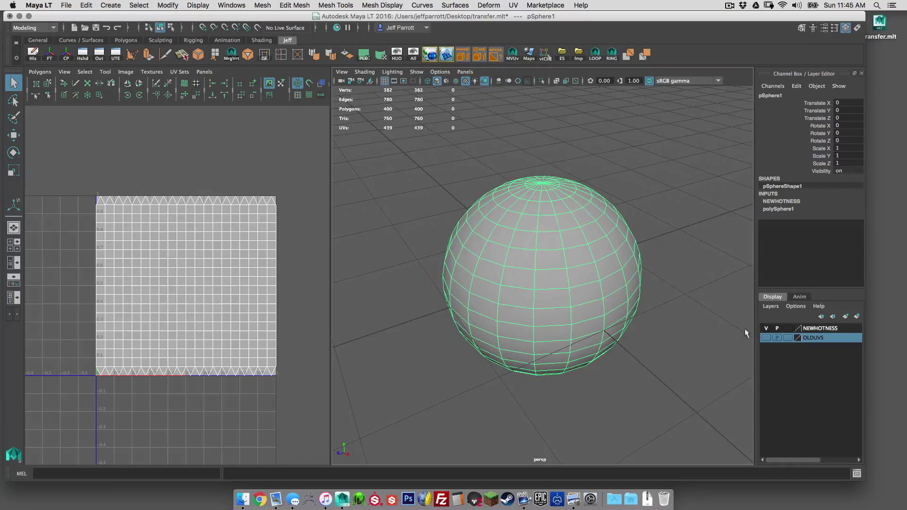
Step: Switch back to the OLDUVS layer, select textured pSphere2, then briefly toggle NEWHOTNESS
left_click(766, 328)
left_click(766, 337)
left_click(562, 202)
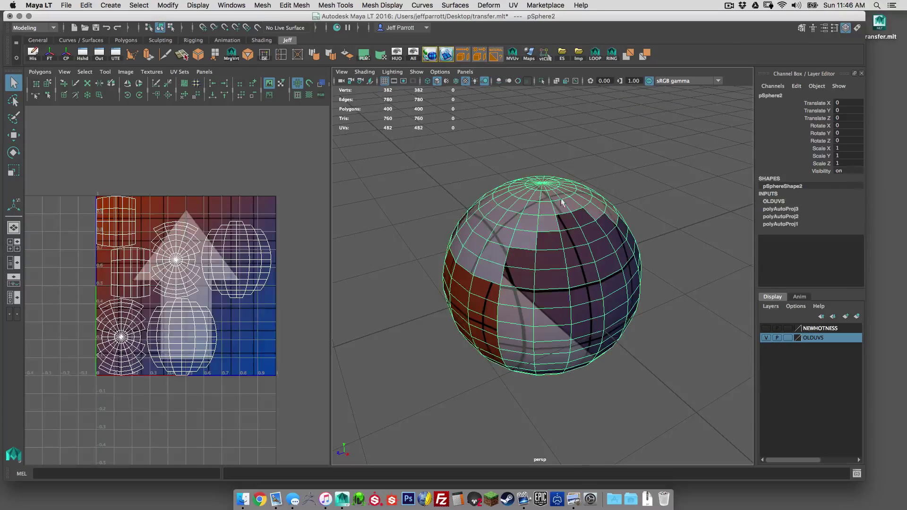
mouse_move(603, 259)
left_mouse_down("alt")
mouse_move(624, 269)
mouse_move(601, 263)
left_mouse_up("alt")
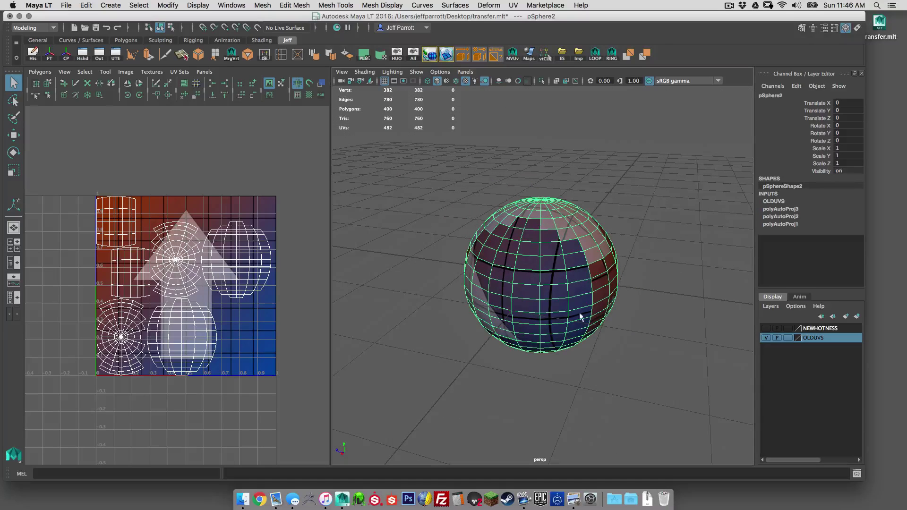
left_click(765, 337)
left_click(766, 328)
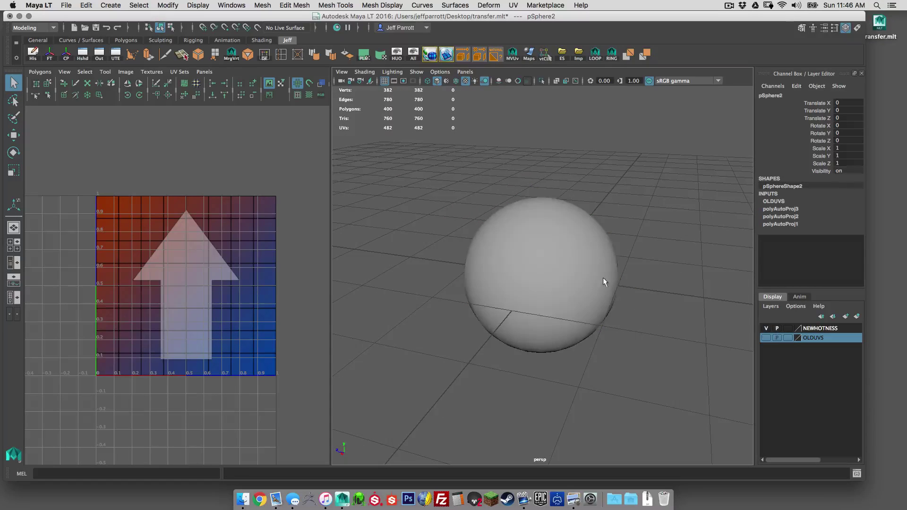
left_click(766, 328)
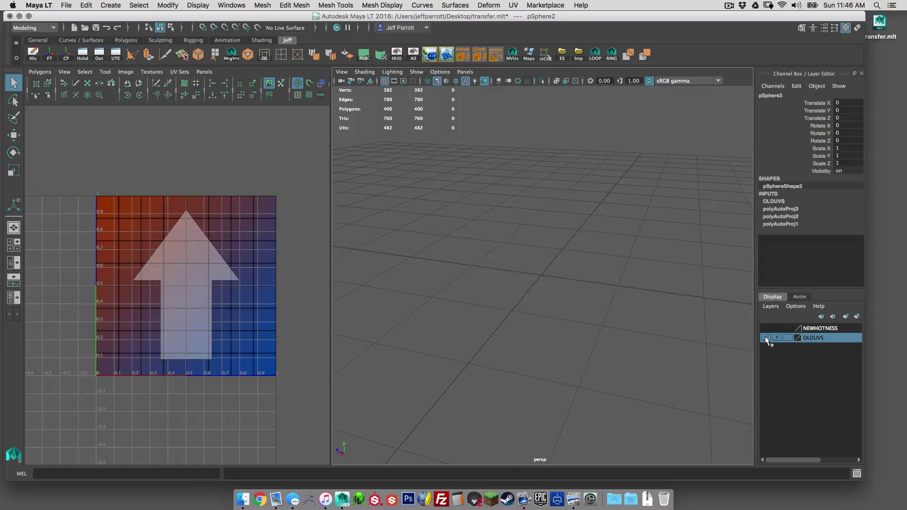
Step: Show the OLDUVS layer again and switch to the Shading menu set's Texture Baking menu
left_click(765, 337)
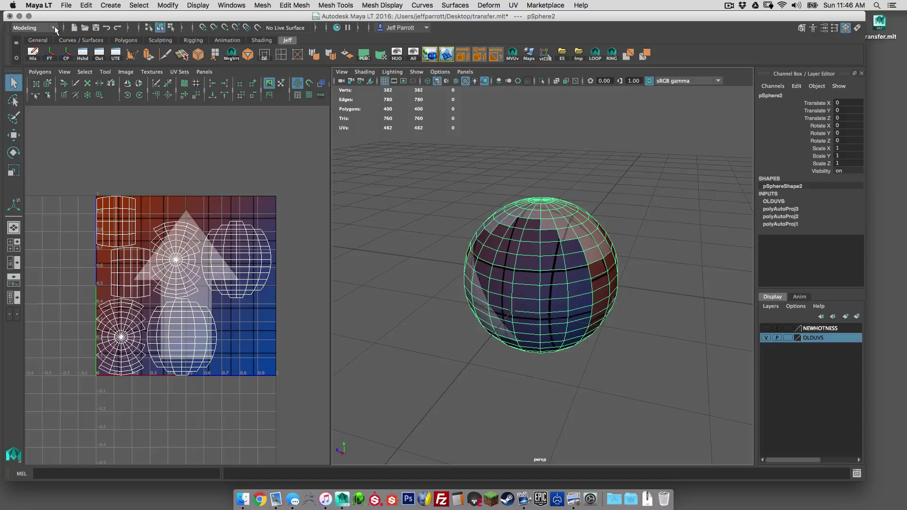
left_click_drag(487, 184, 466, 193, "alt")
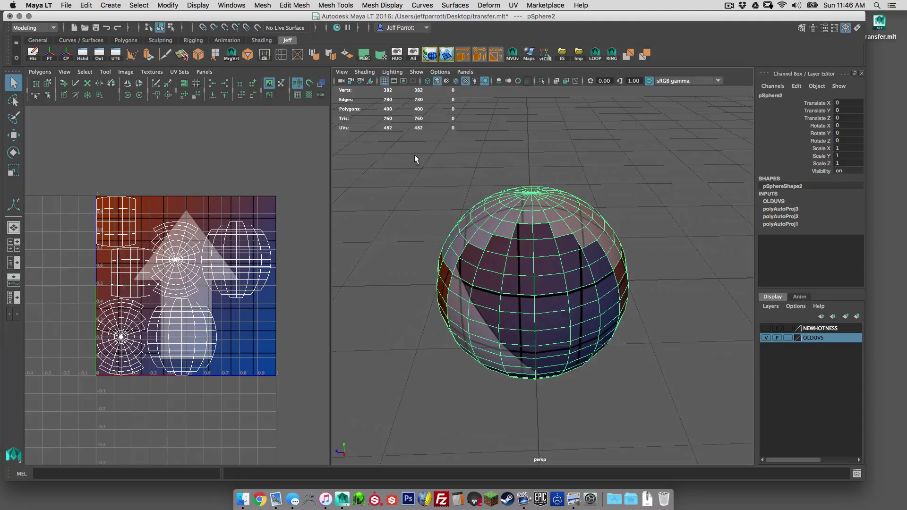
left_click(51, 28)
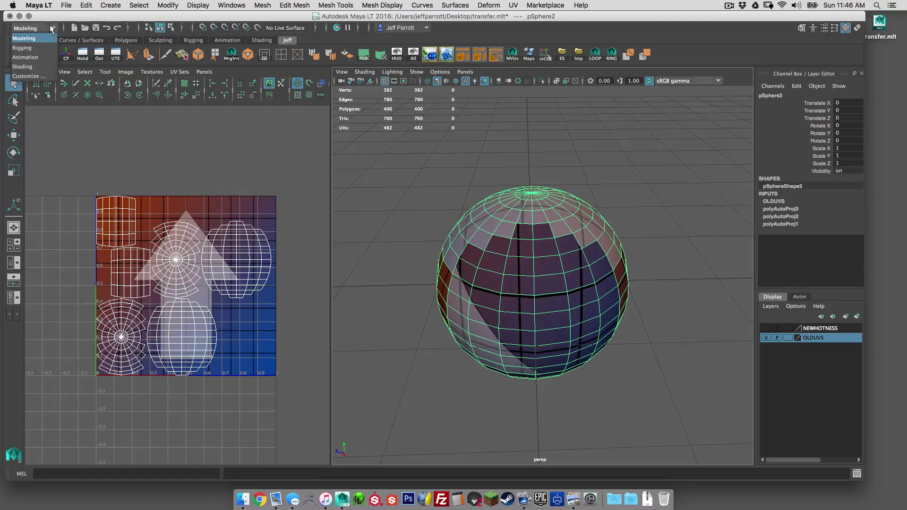
left_click(39, 67)
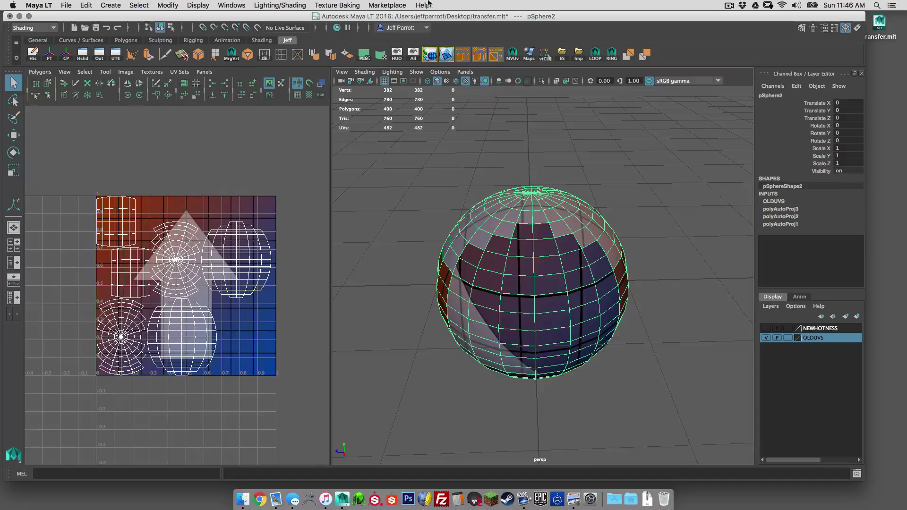
left_click(333, 5)
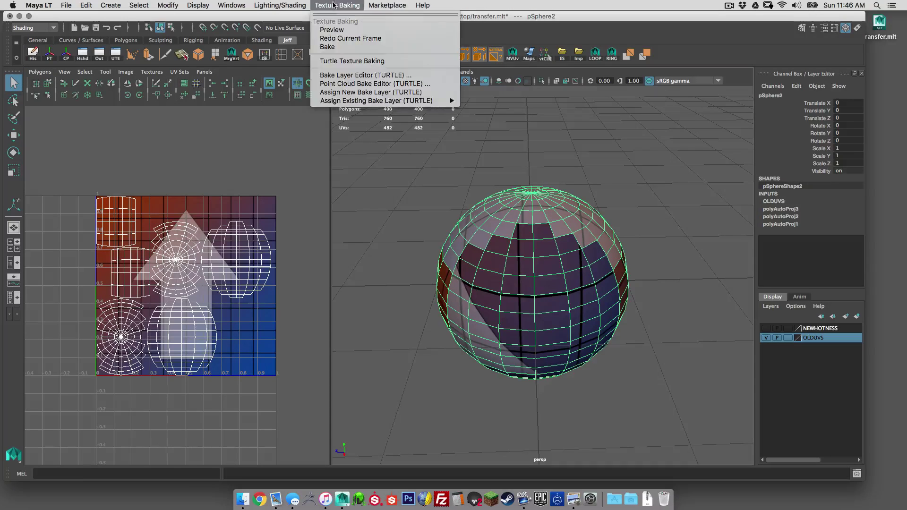
Step: Open Turtle Texture Baking settings and add grey sphere pSphere1 as the target surface
left_click(338, 61)
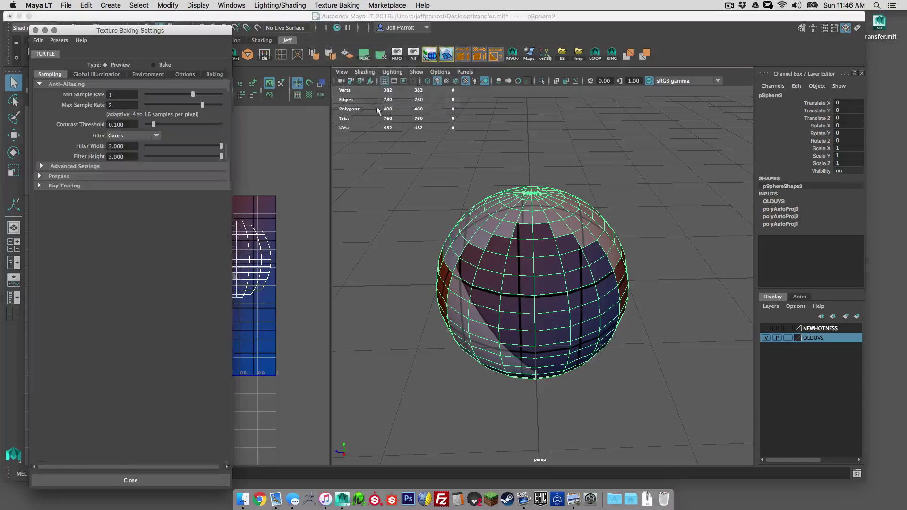
left_click(214, 76)
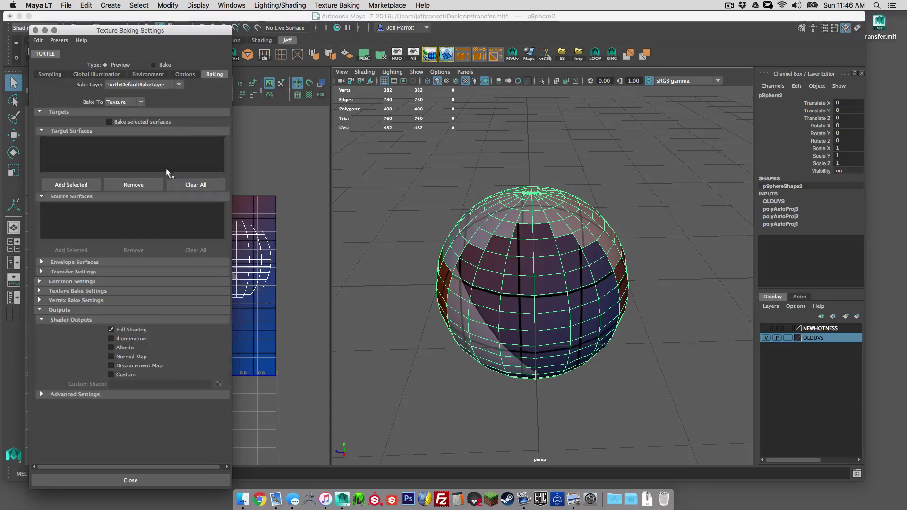
left_click(765, 338)
left_click(766, 328)
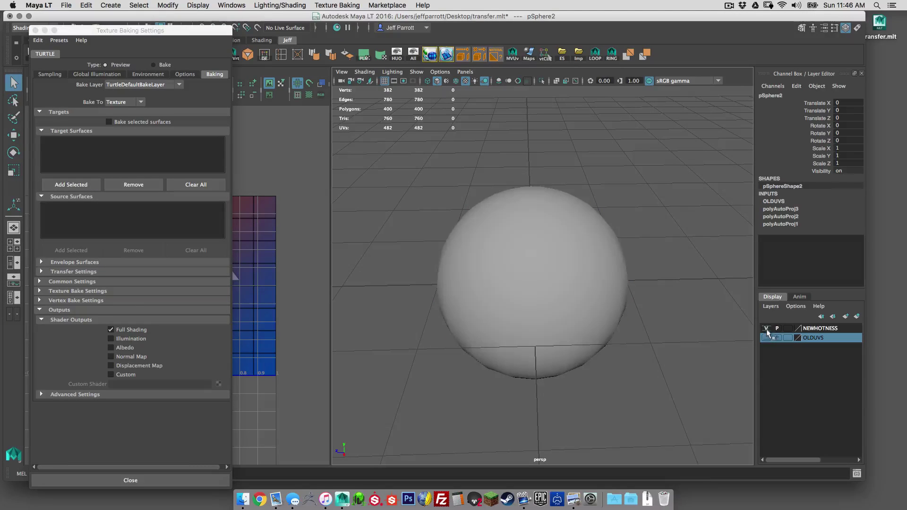
left_click(605, 261)
left_click(83, 184)
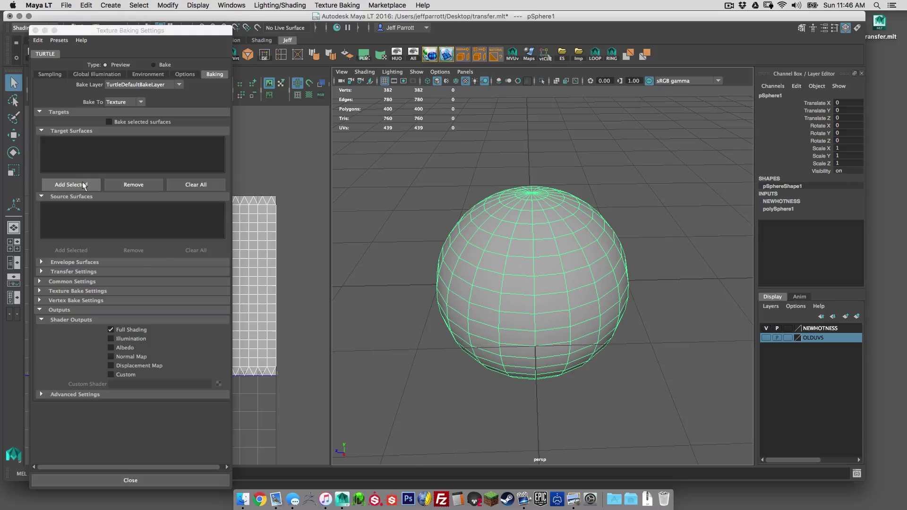
Step: Add checker sphere pSphere2 as the source surface, then show NEWHOTNESS again and deselect
left_click(766, 329)
left_click(765, 338)
left_click(524, 245)
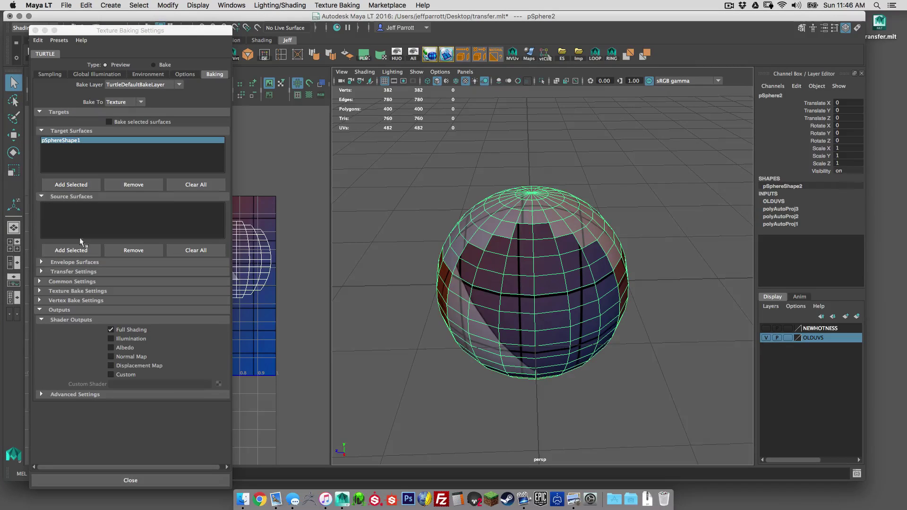
left_click(87, 252)
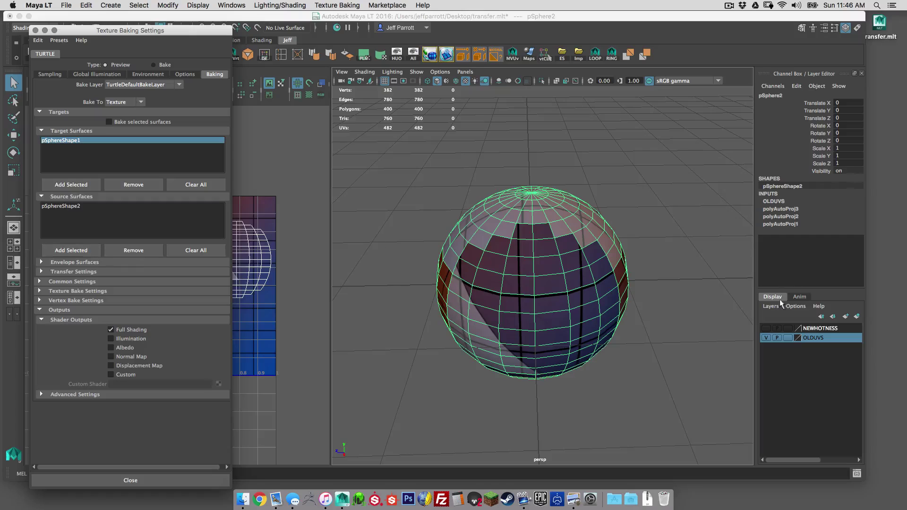
left_click(766, 329)
left_click(664, 321)
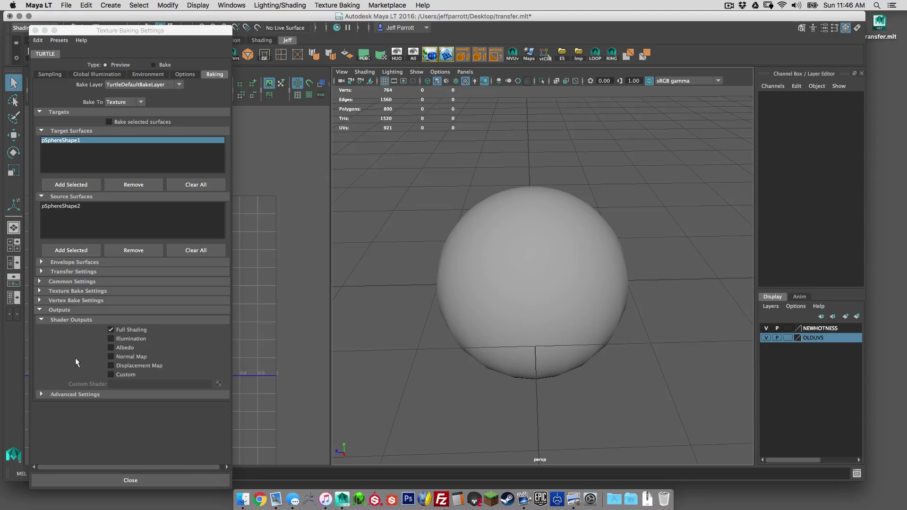
Step: Expand the Advanced Settings section to review the bake options, then collapse it again
left_click(48, 392)
scroll(61, 379, "down", 3)
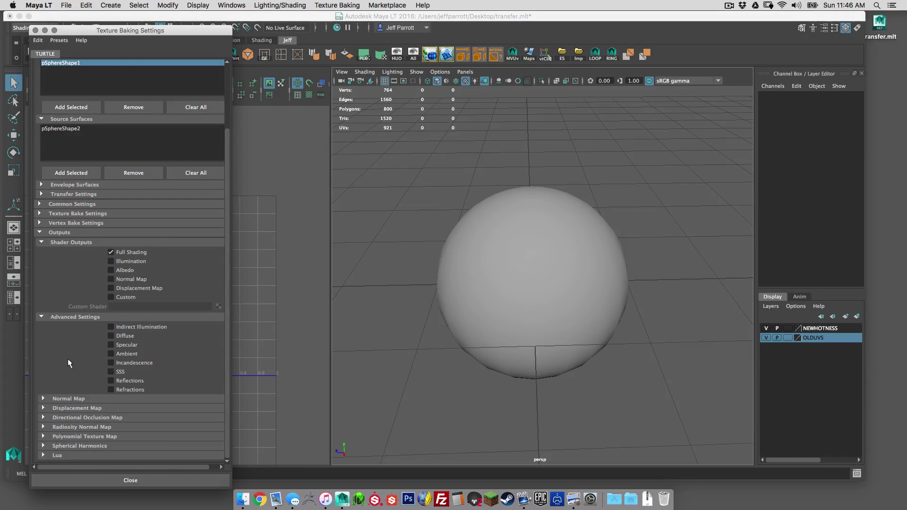
scroll(71, 357, "up", 3)
scroll(109, 206, "down", 3)
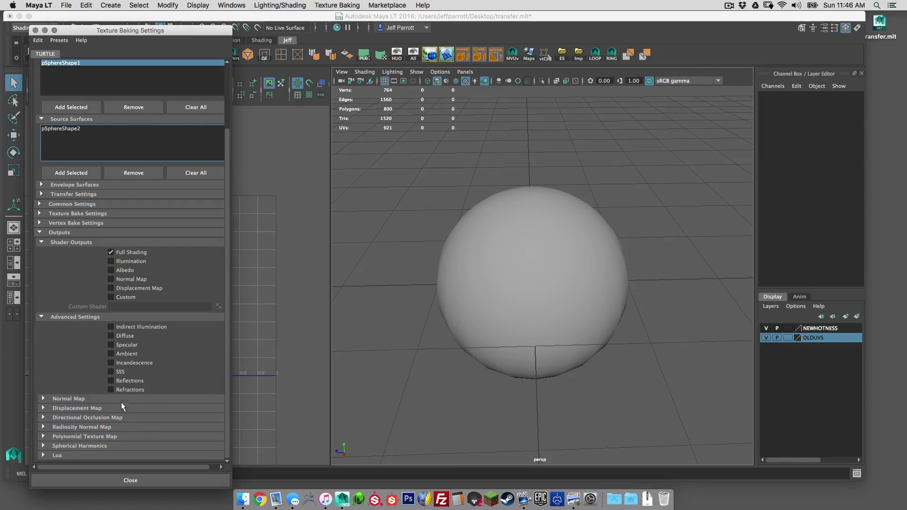
left_click(81, 317)
left_click(74, 391)
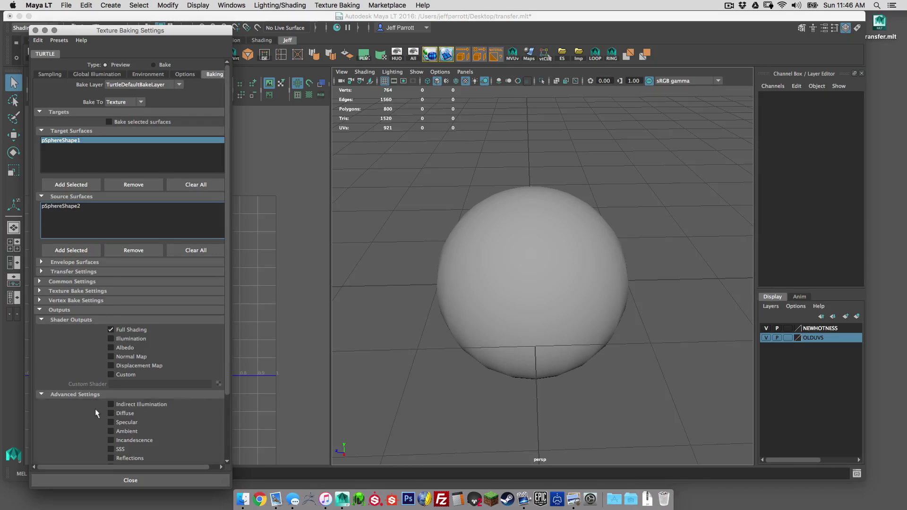
scroll(97, 406, "down", 3)
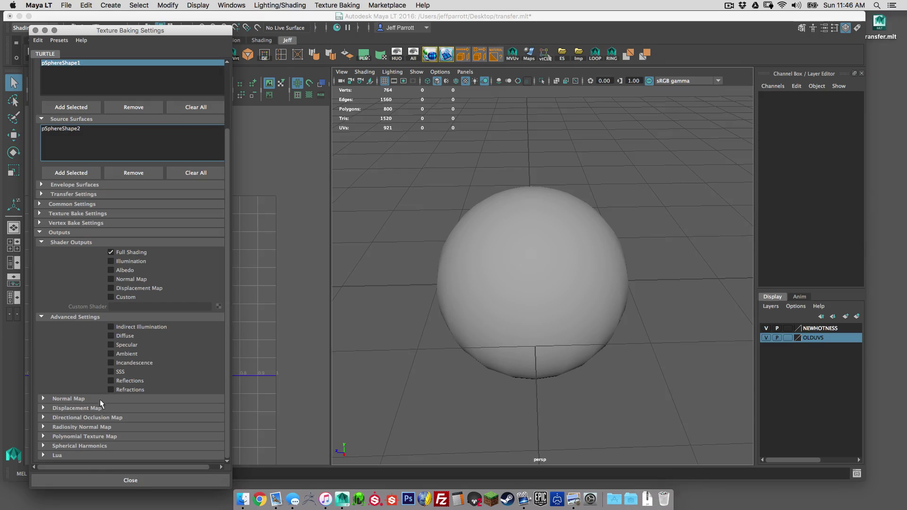
left_click(81, 316)
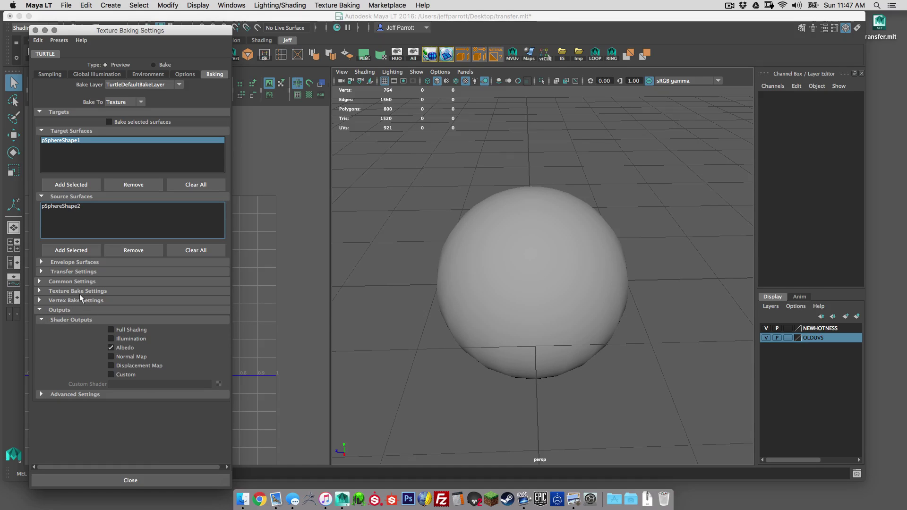
Step: Confirm the 512×512 bake size and set the output directory to the Desktop
left_click(78, 292)
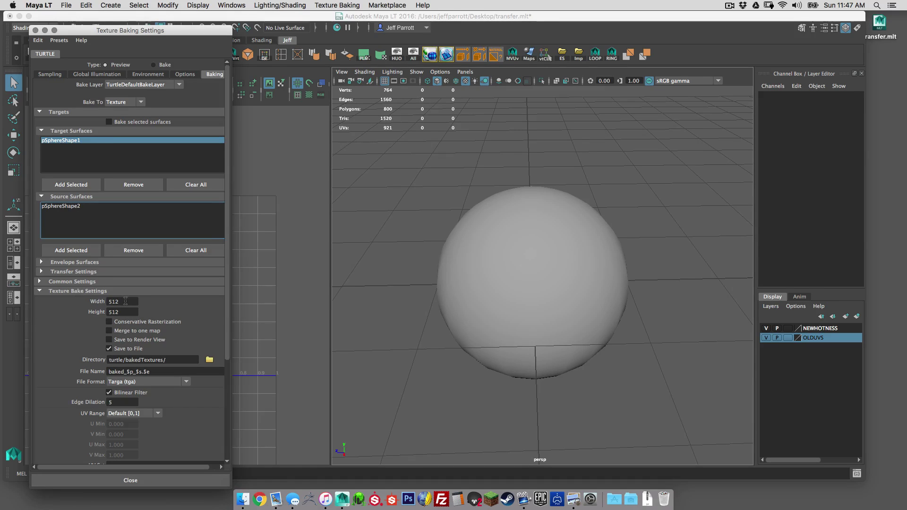
left_click(126, 302)
left_click(129, 313)
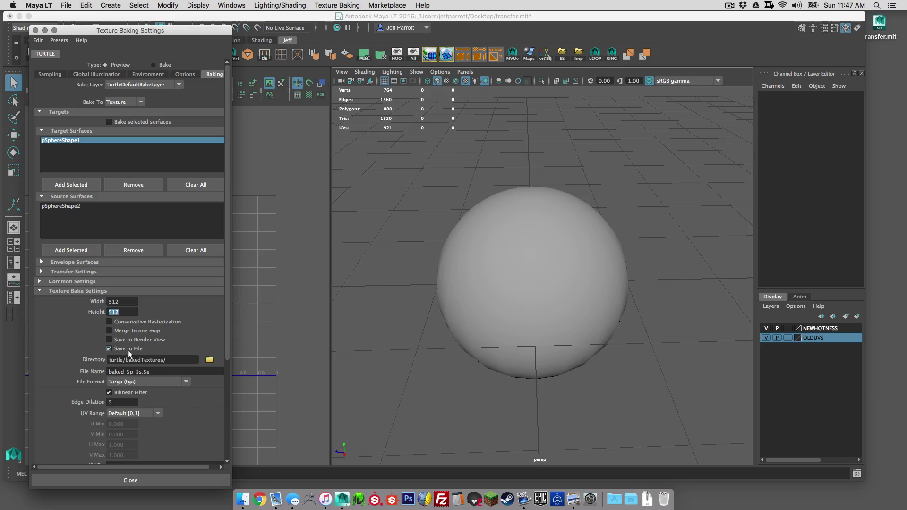
left_click(210, 359)
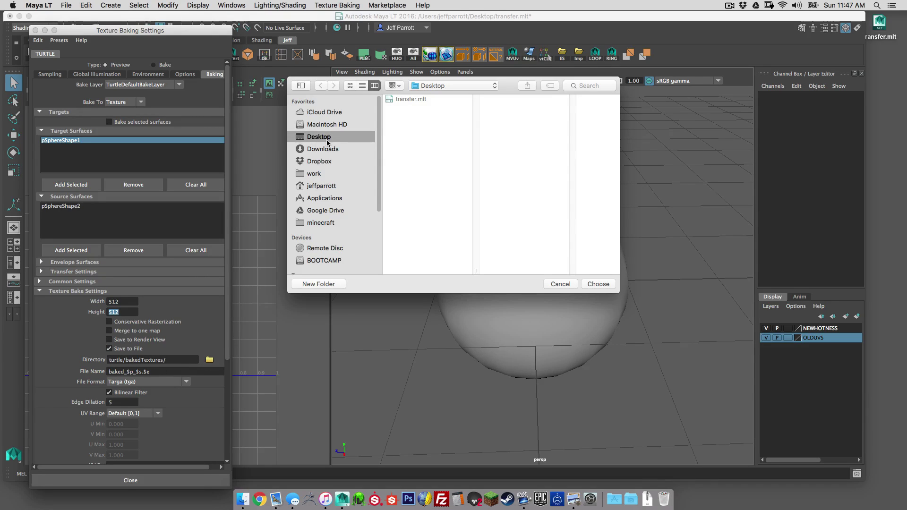
left_click(598, 284)
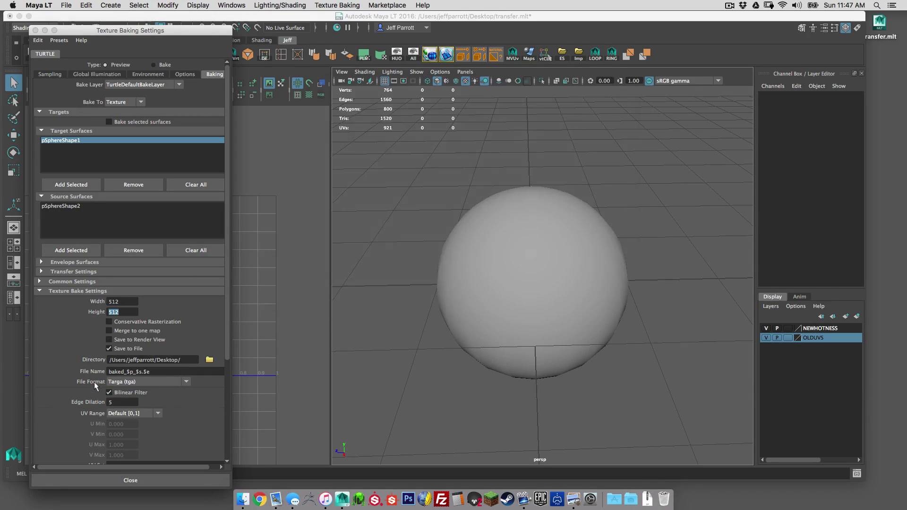
Step: Set the bake output file name to test.tga
left_click(157, 371)
triple_click(159, 371)
type("rte")
key("BackSpace")
key("BackSpace")
key("BackSpace")
type("test-")
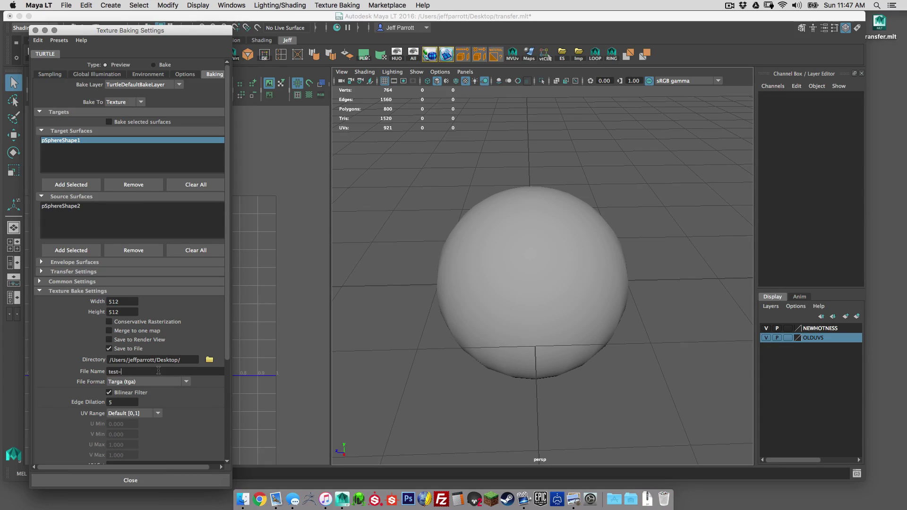
key("BackSpace")
type(".tga")
Step: Turn off Bilinear Filter, leaving Edge Dilation at 5
scroll(143, 395, "down", 3)
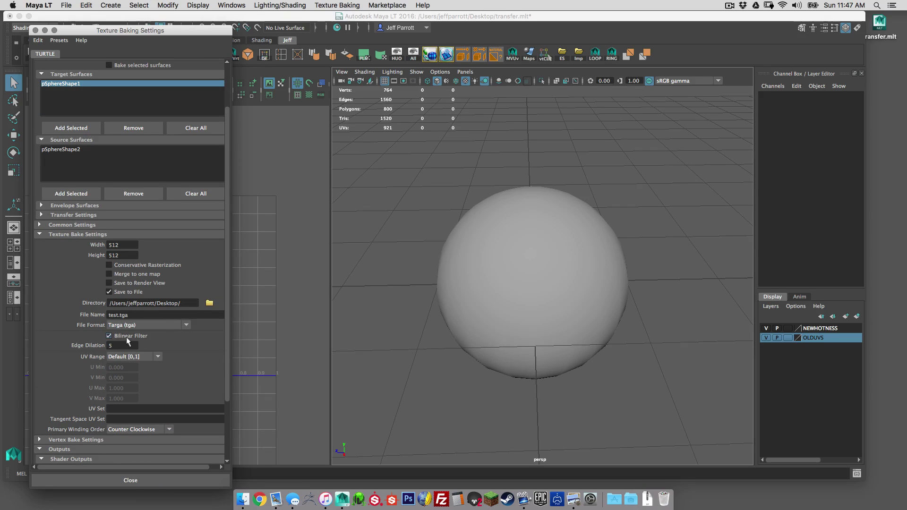
left_click(109, 336)
double_click(126, 344)
scroll(132, 327, "down", 3)
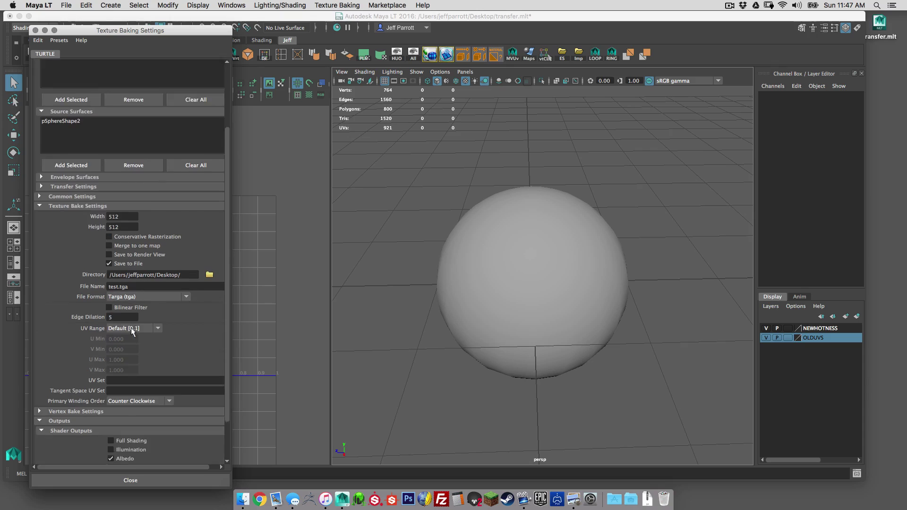
scroll(137, 312, "up", 3)
scroll(138, 294, "up", 3)
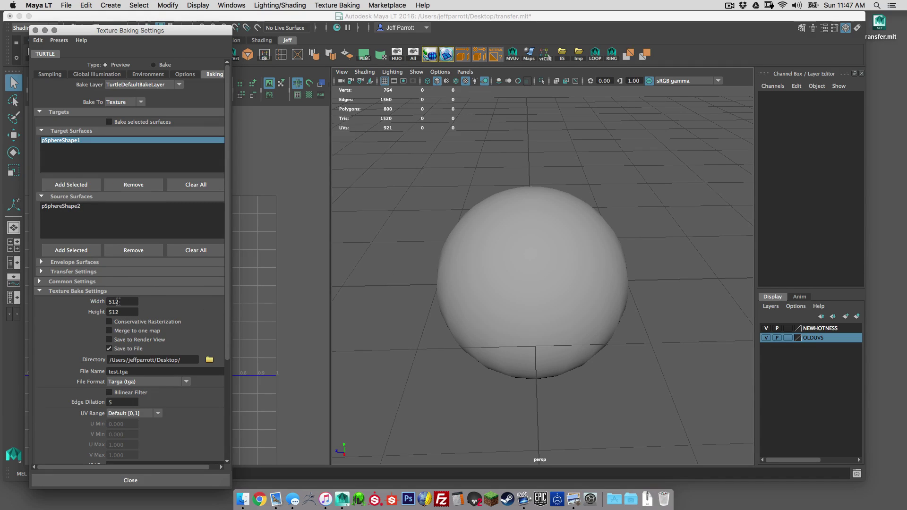
Step: In Common Settings, turn off Orthogonal Reflections and set the background colour to magenta
left_click(39, 281)
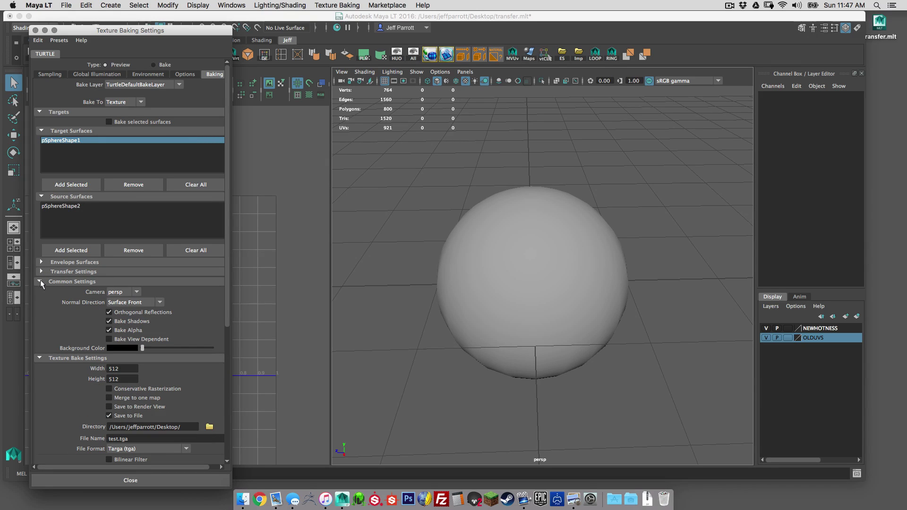
left_click(109, 312)
left_click(126, 348)
left_click(216, 369)
left_click(200, 367)
Step: Set the Transfer Settings sampling preset to Closest
left_click(83, 273)
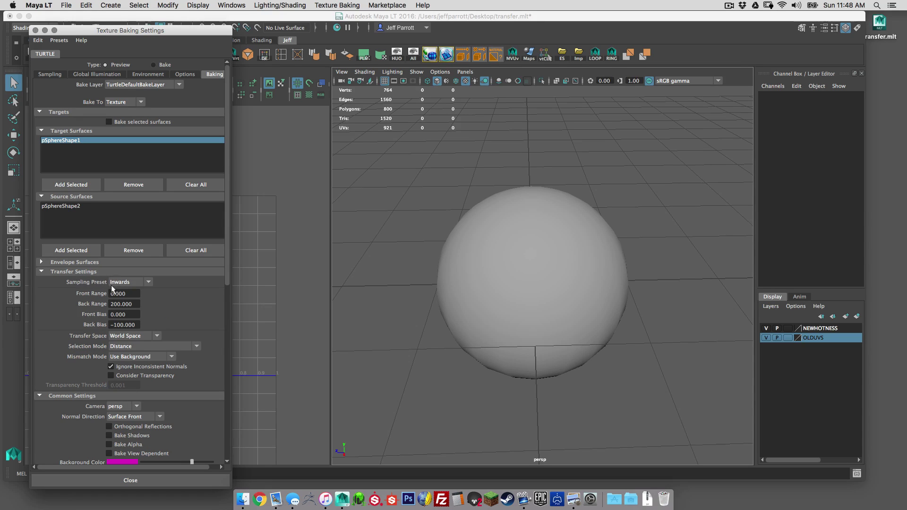
left_click(134, 281)
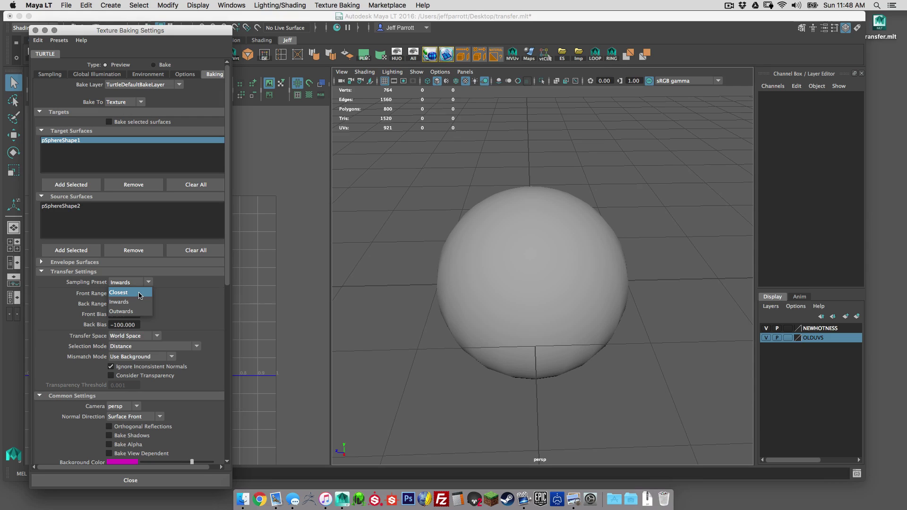
left_click(140, 294)
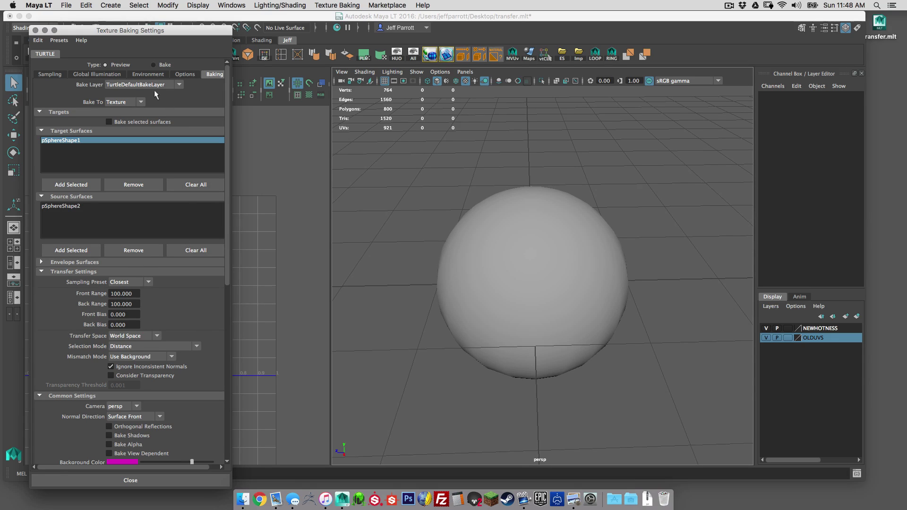
Step: Run the Turtle bake, view the result without the sRGB transform, and close the preview
left_click(342, 5)
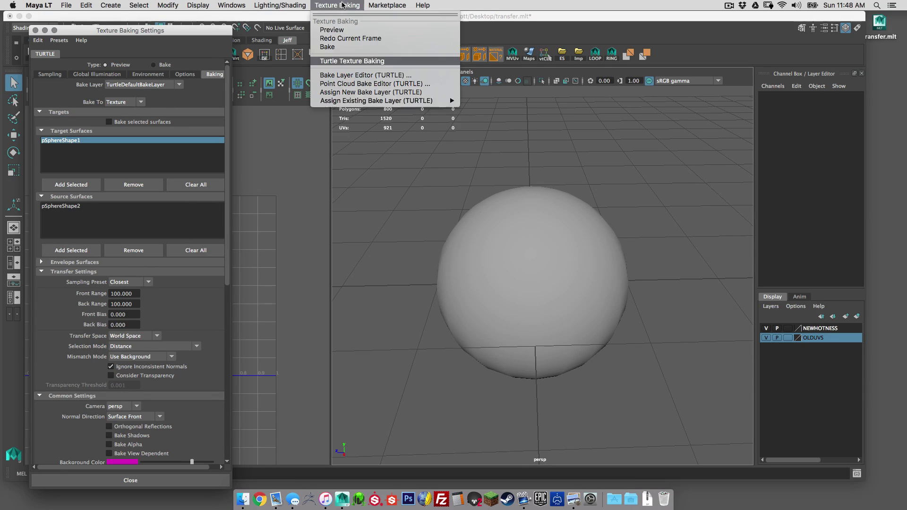
left_click(348, 47)
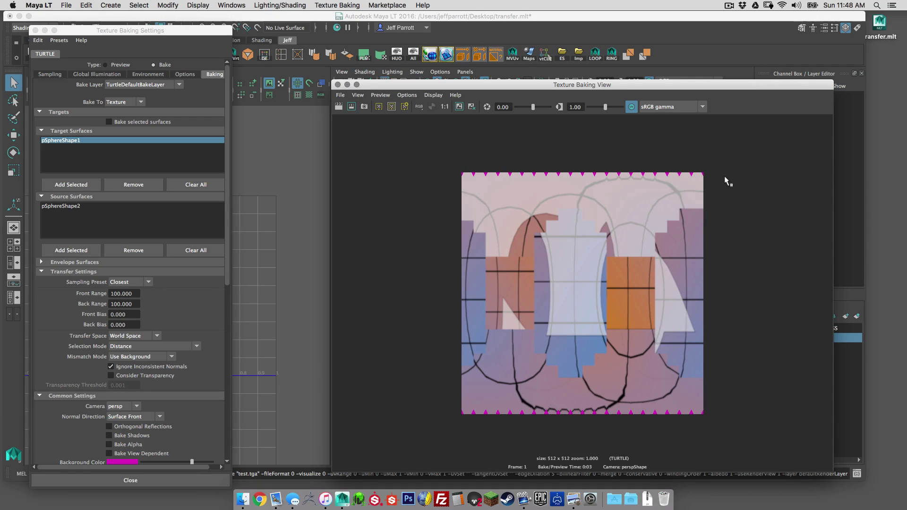
left_click(632, 108)
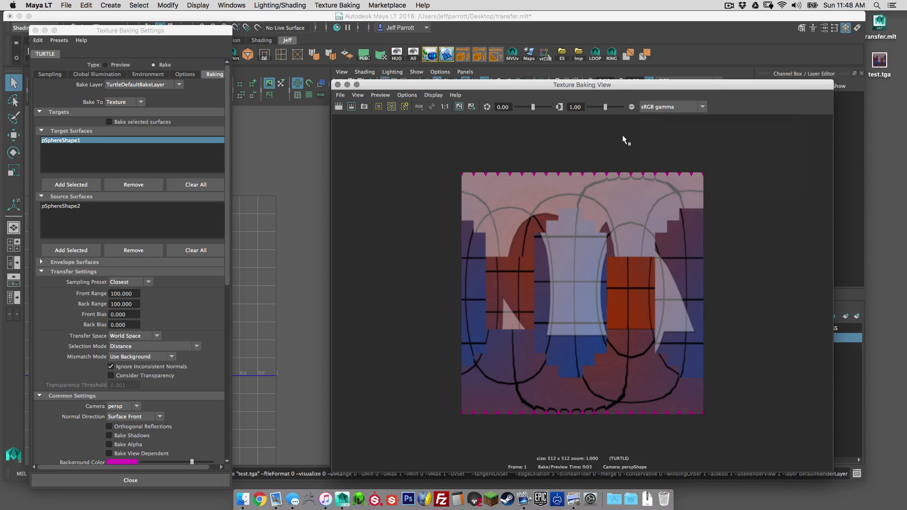
left_click(338, 85)
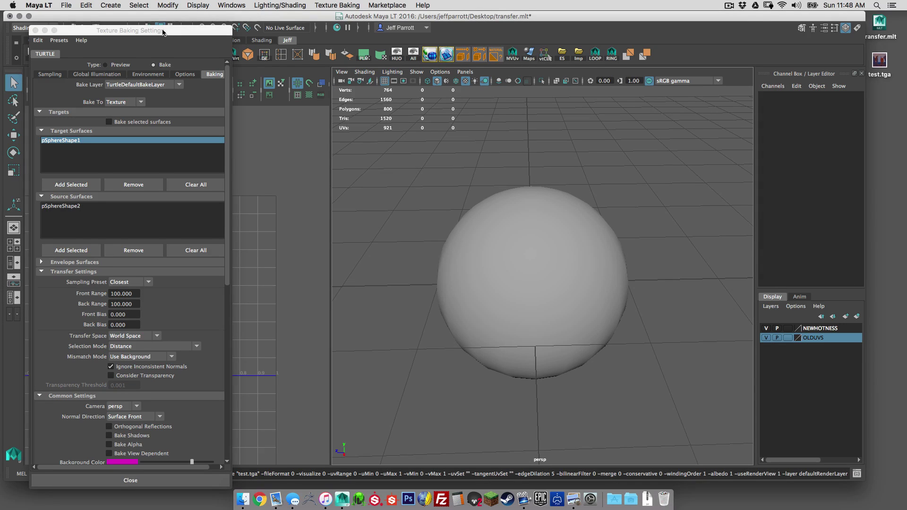
Step: Create a new Phong material, phong3, in Hypershade and open its attributes
left_click_drag(163, 32, 161, 73)
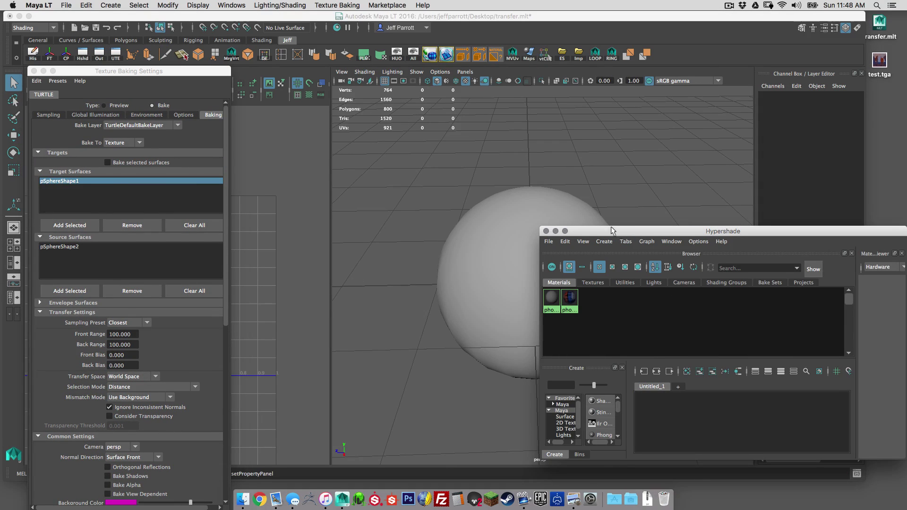
left_click_drag(612, 231, 290, 223)
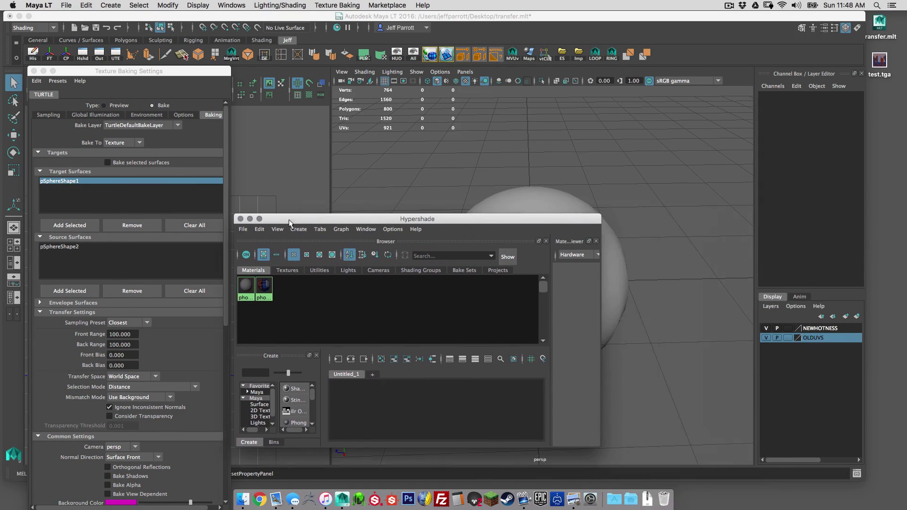
left_click(299, 229)
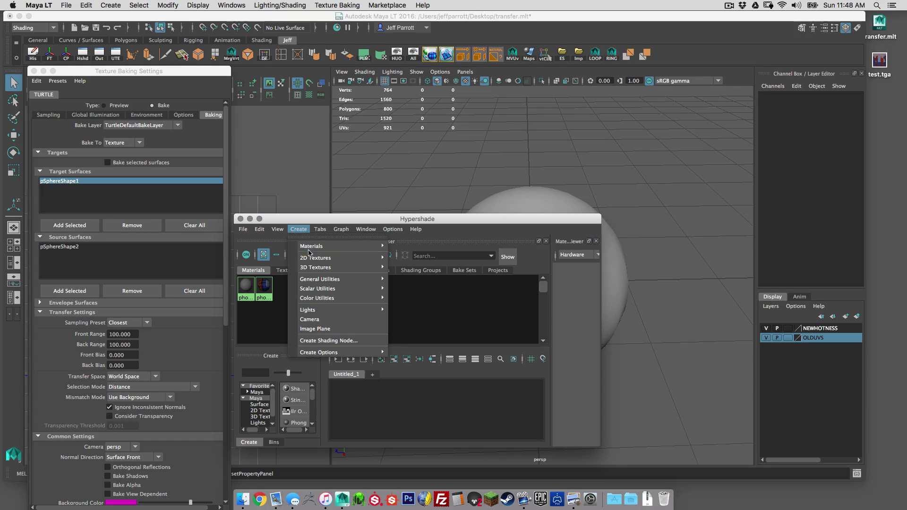
mouse_move(331, 246)
left_click(408, 282)
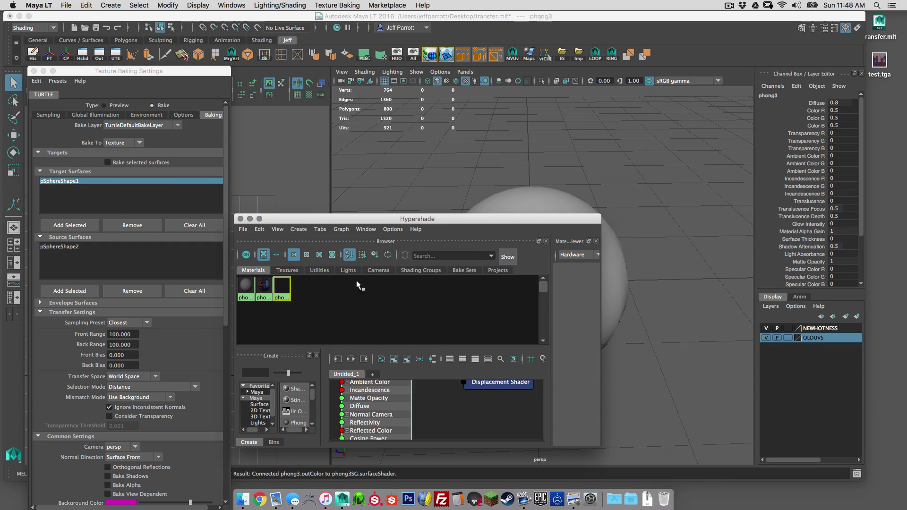
double_click(283, 289)
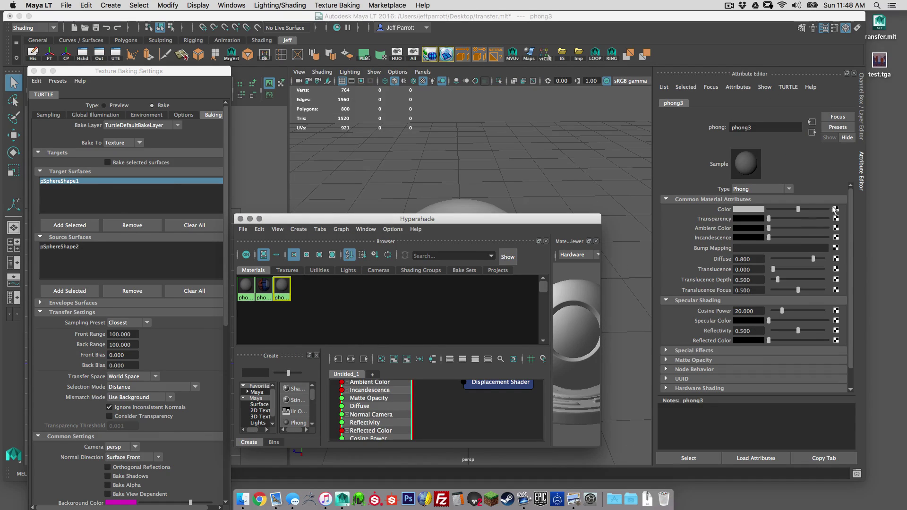
Step: Connect a File texture to phong3's Color and load test.tga from the Desktop
left_click(835, 208)
left_click(373, 192)
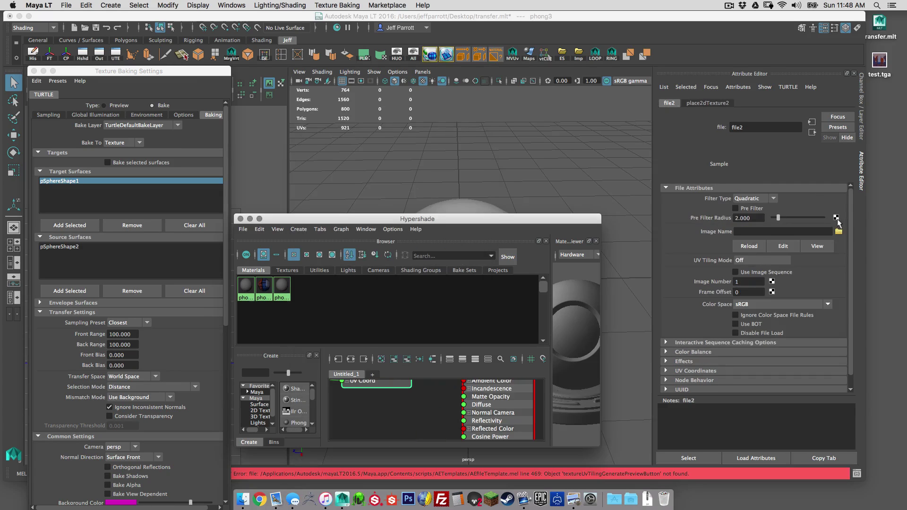
left_click(839, 231)
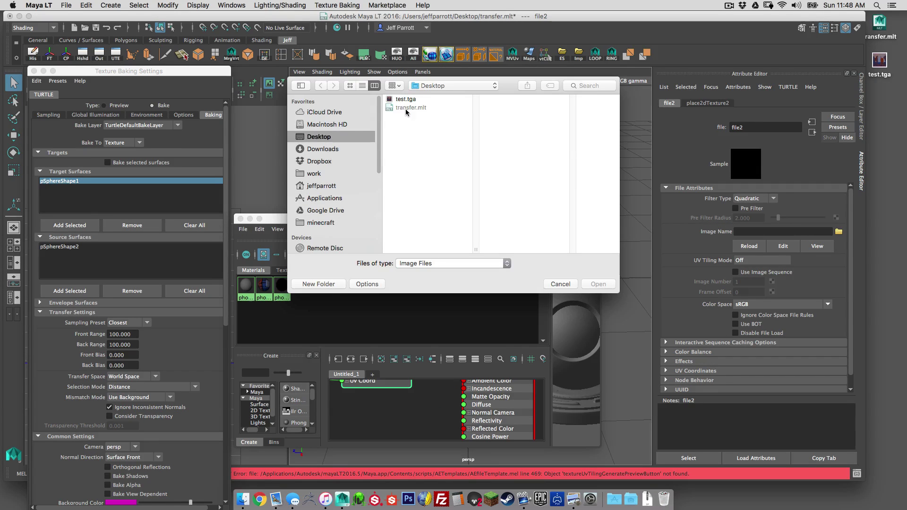
double_click(405, 99)
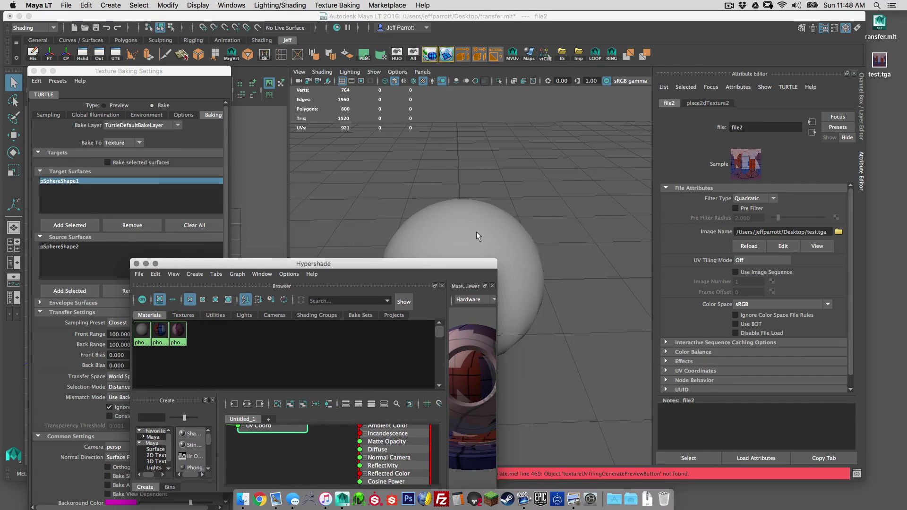
Step: Assign the phong3 baked-texture material from Hypershade to the grey sphere pSphere1, then close Hypershade
left_click(514, 256)
key("w")
scroll(526, 255, "down", 3)
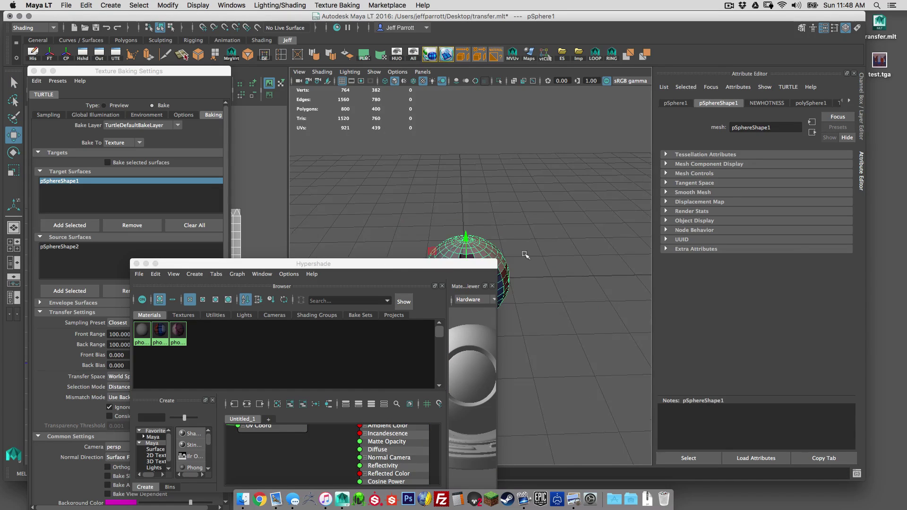
left_click_drag(525, 255, 515, 238, "alt")
left_click(178, 332)
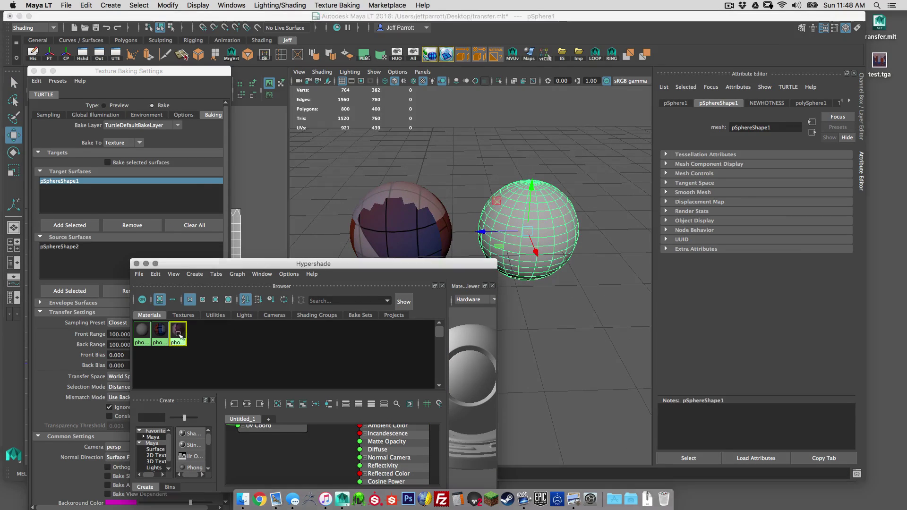
middle_click_drag(510, 227, 510, 228)
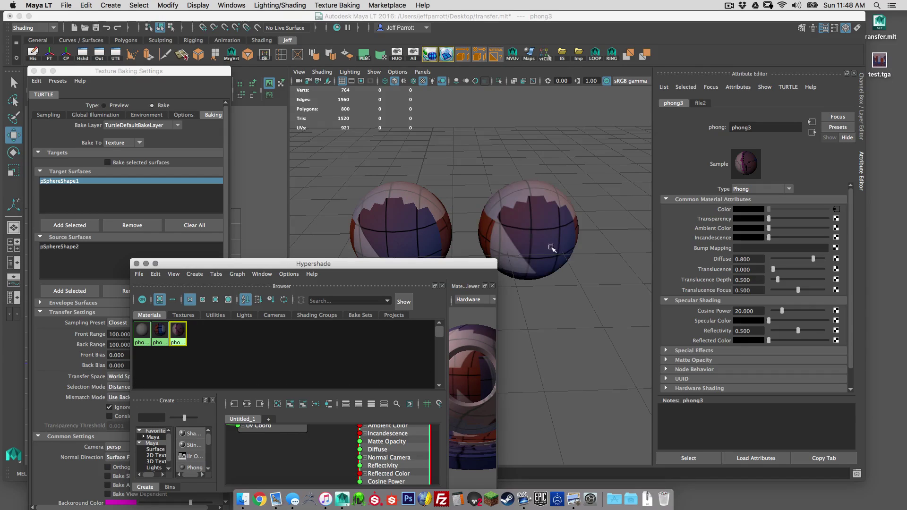
left_click(136, 263)
Step: Compare both textured spheres, selecting each in turn, and close the Texture Baking Settings window
right_click_drag(414, 258, 531, 274, "alt")
left_click_drag(530, 274, 458, 277, "alt")
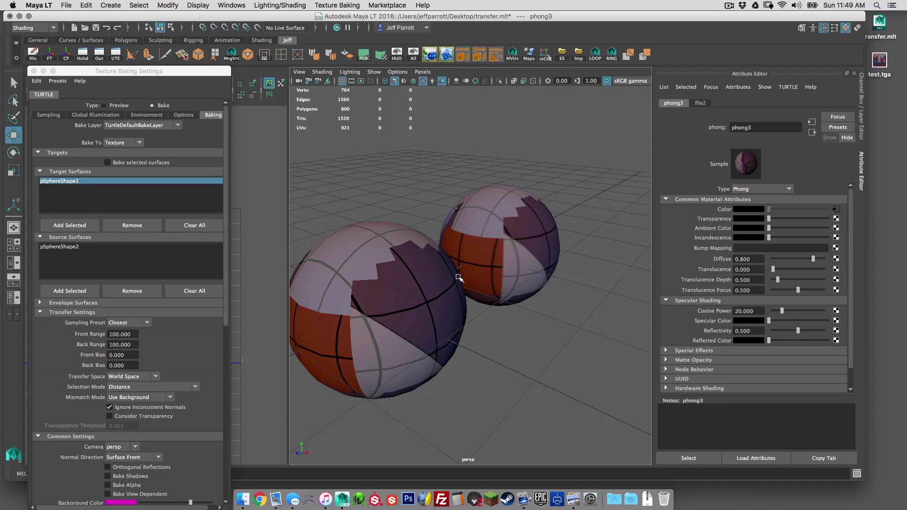
left_click_drag(526, 241, 395, 261, "alt")
left_click(564, 250)
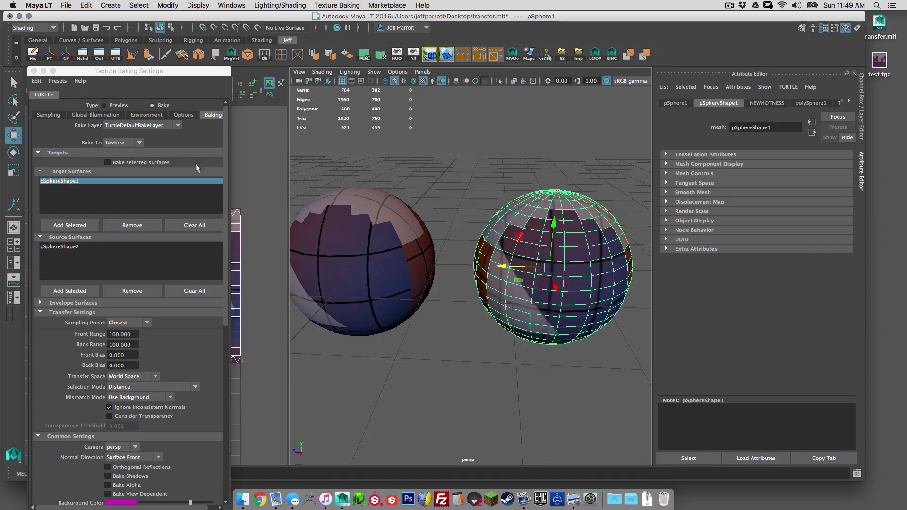
left_click(34, 70)
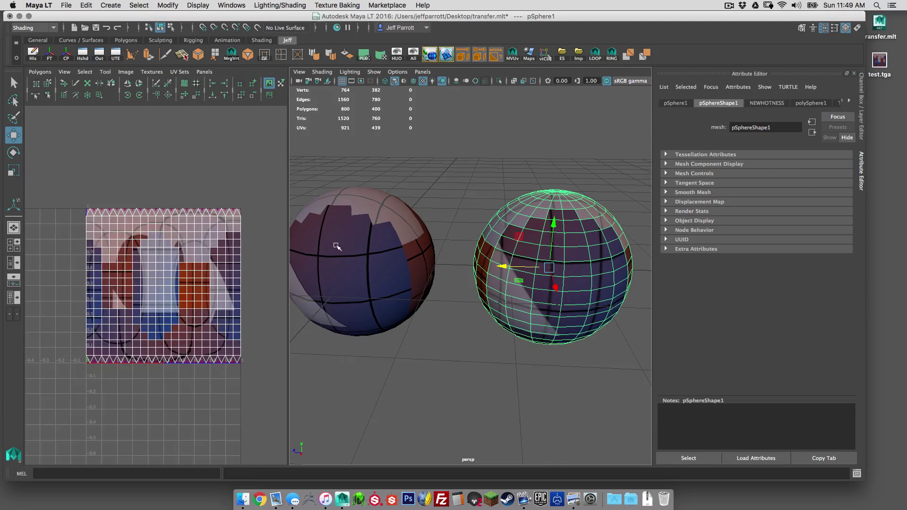
left_click(361, 263)
left_click(490, 282)
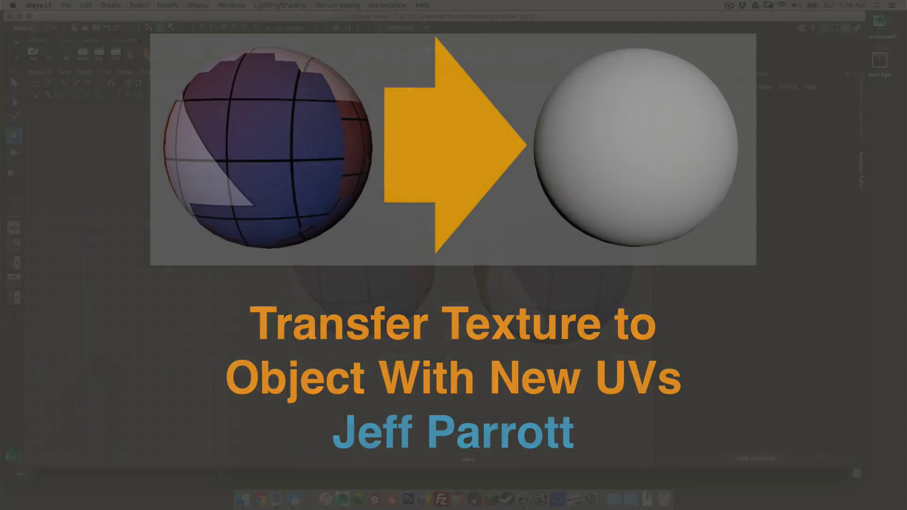